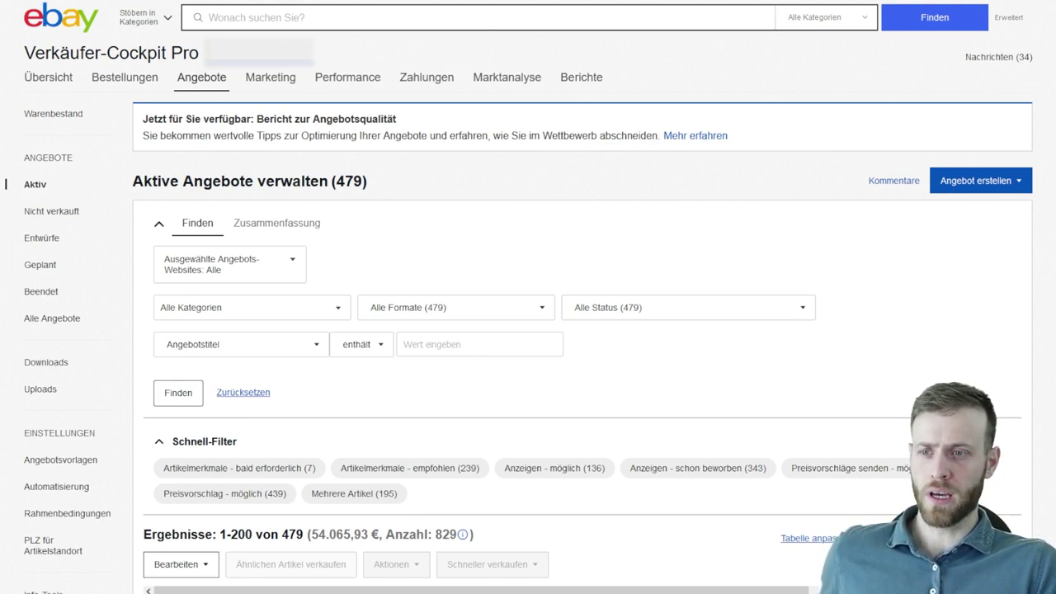
Filter the active listings with the quick filter "Preisvorschläge senden - möglich".
{"action": "mouse_move", "coordinate": [201, 77]}
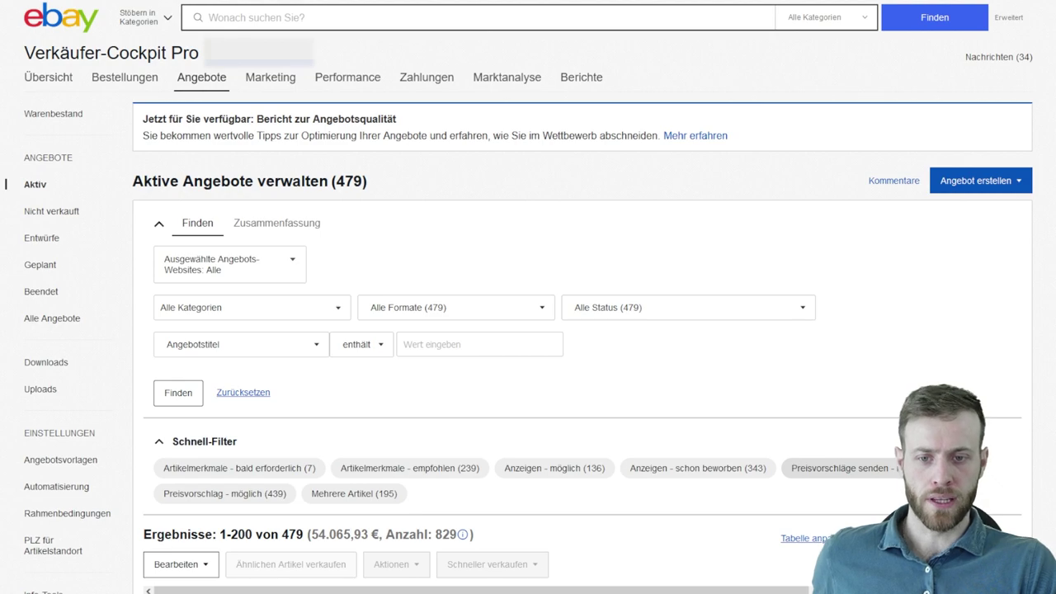
{"action": "left_click", "coordinate": [851, 468]}
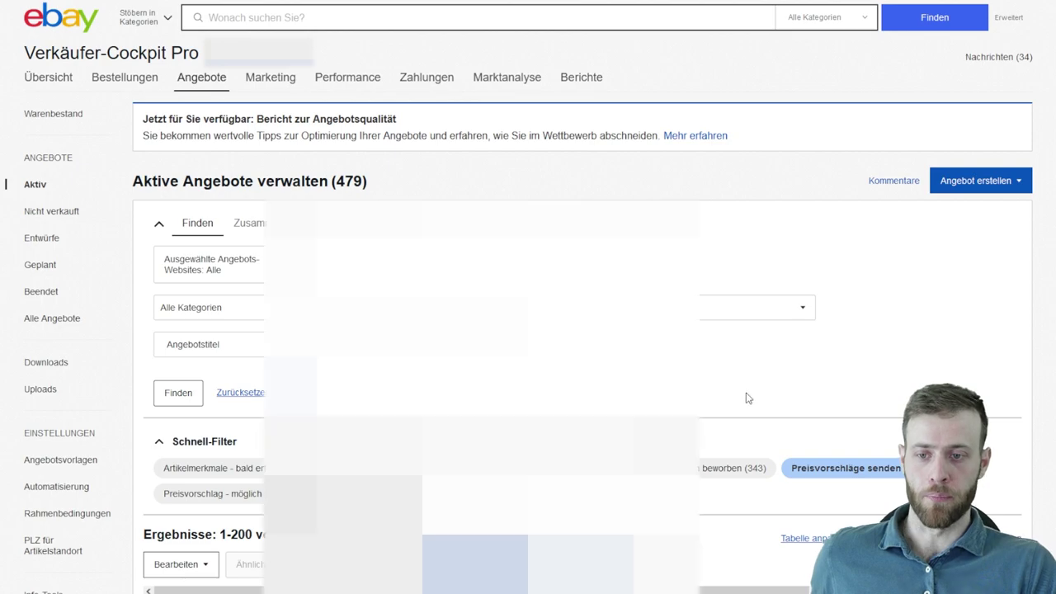
{"action": "scroll", "coordinate": [746, 398], "scroll_direction": "down", "scroll_amount": 3}
{"action": "scroll", "coordinate": [746, 398], "scroll_direction": "down", "scroll_amount": 2}
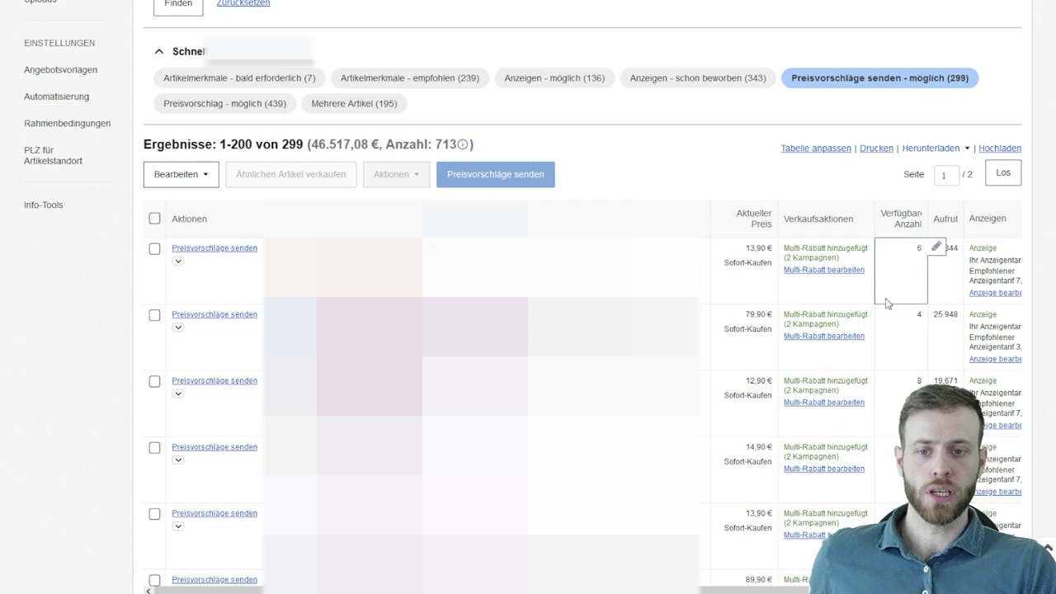
Examine the filtered listings' prices, views, ad rates and watcher counts across the results table.
{"action": "scroll", "coordinate": [891, 309], "scroll_direction": "right", "scroll_amount": 2}
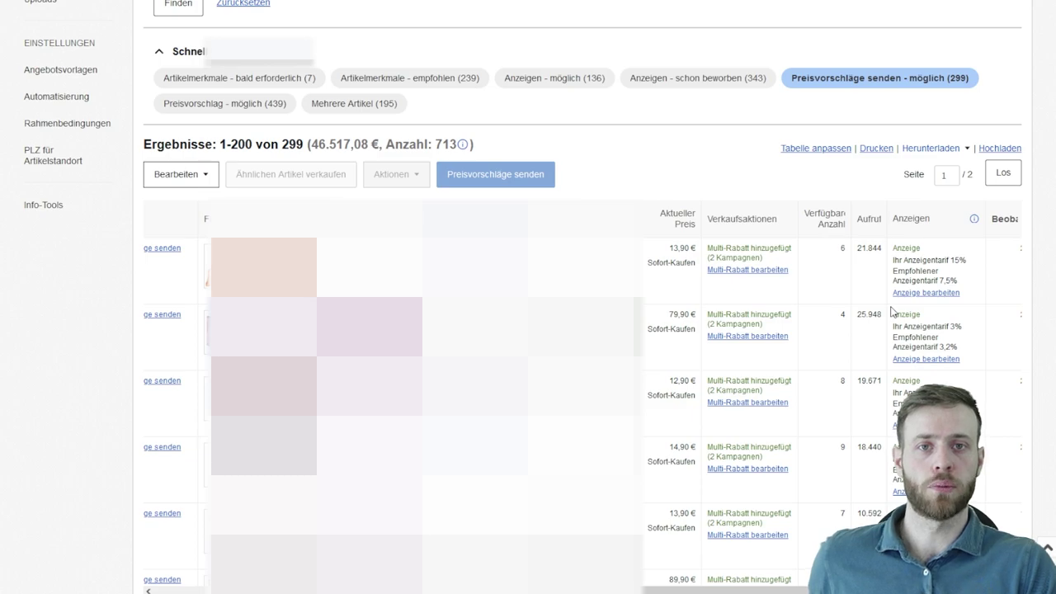
{"action": "scroll", "coordinate": [891, 311], "scroll_direction": "right", "scroll_amount": 4}
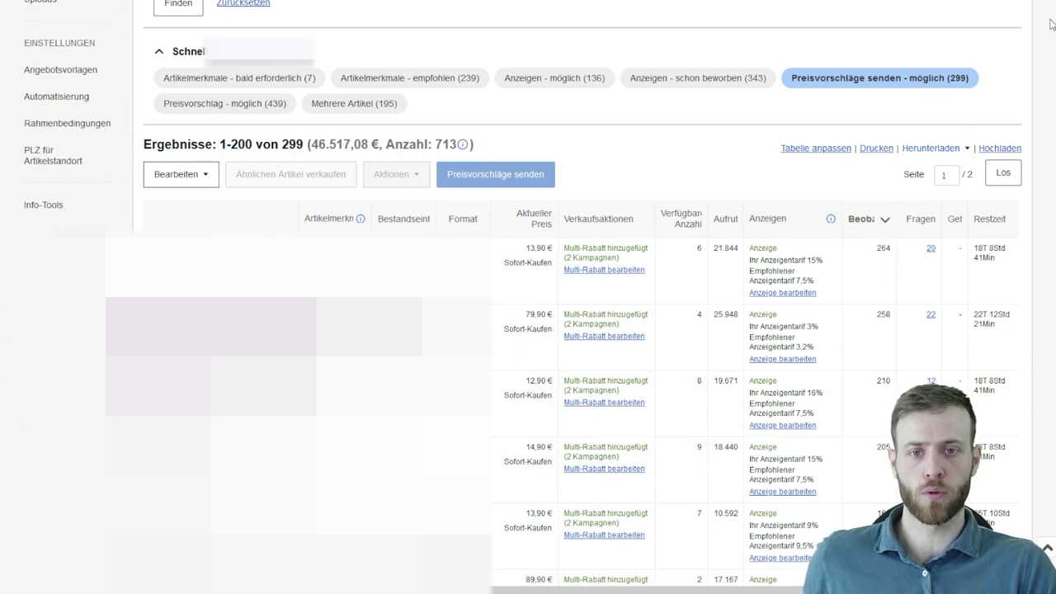
{"action": "scroll", "coordinate": [1053, 47], "scroll_direction": "down", "scroll_amount": 10}
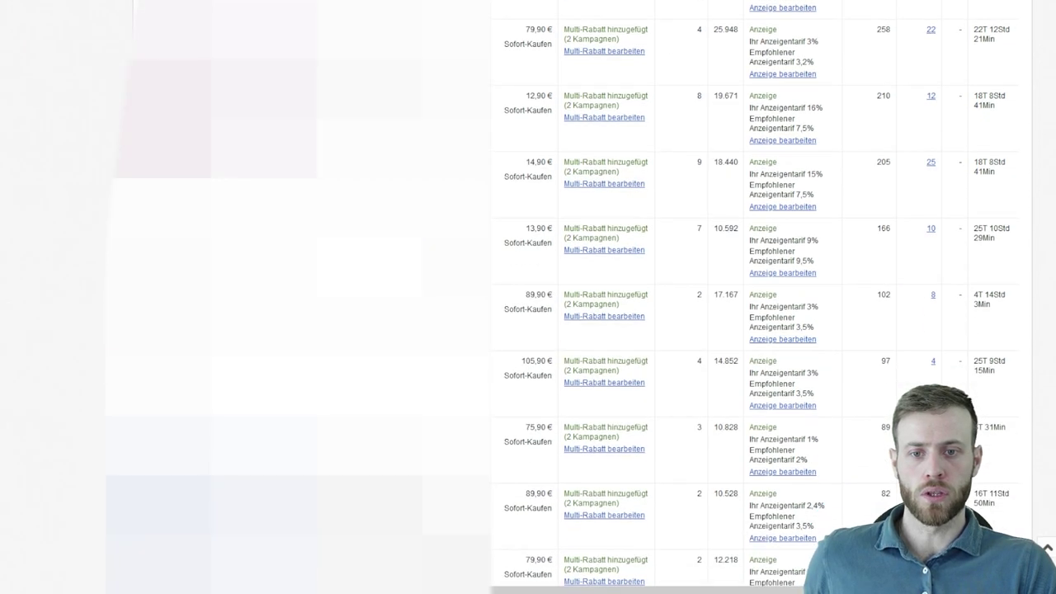
{"action": "scroll", "coordinate": [1053, 47], "scroll_direction": "down", "scroll_amount": 10}
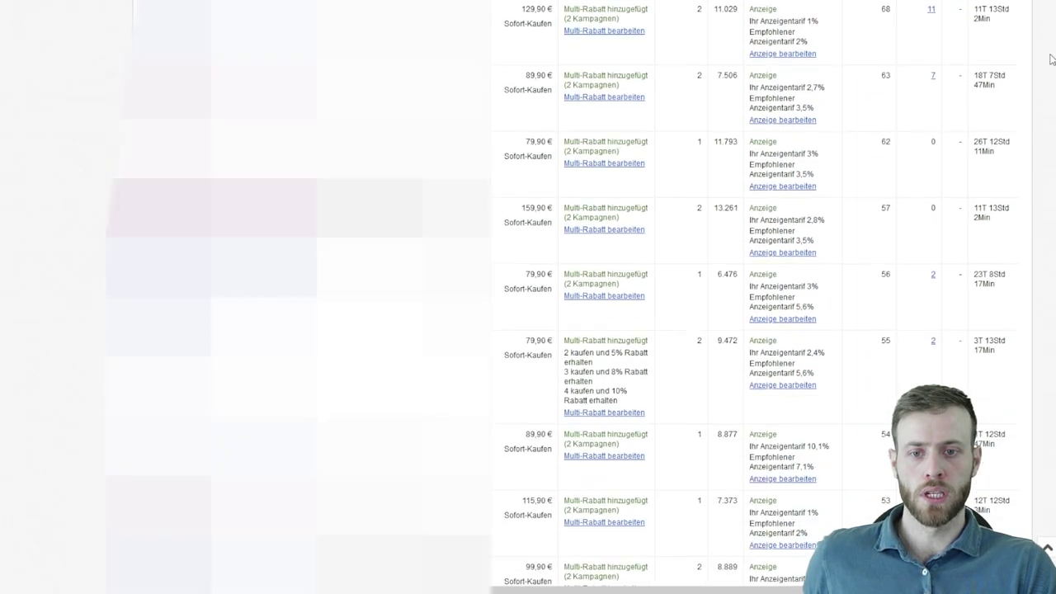
{"action": "scroll", "coordinate": [1041, 93], "scroll_direction": "down", "scroll_amount": 10}
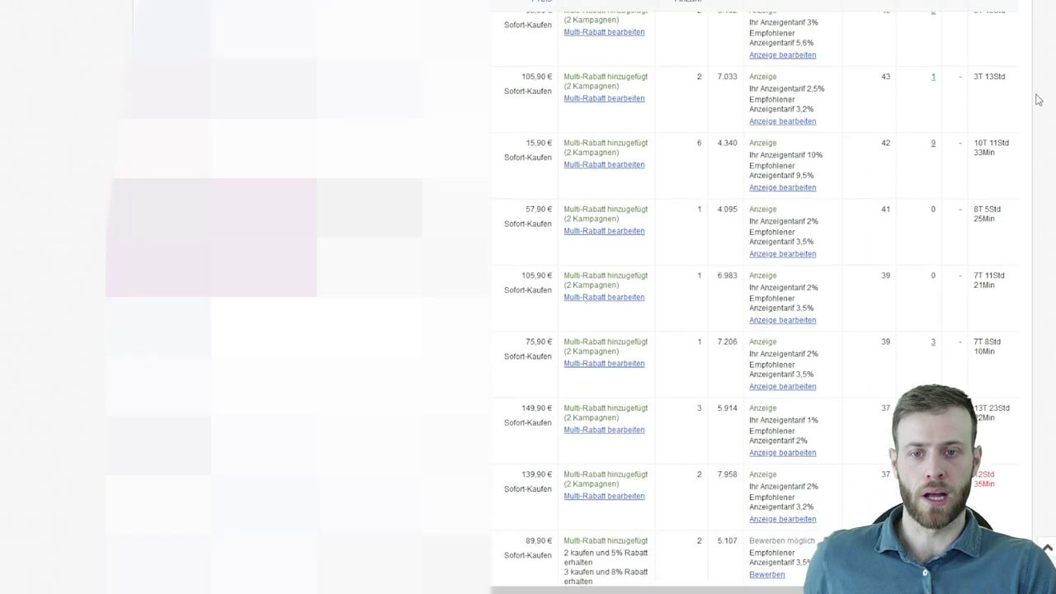
{"action": "scroll", "coordinate": [1029, 137], "scroll_direction": "down", "scroll_amount": 1}
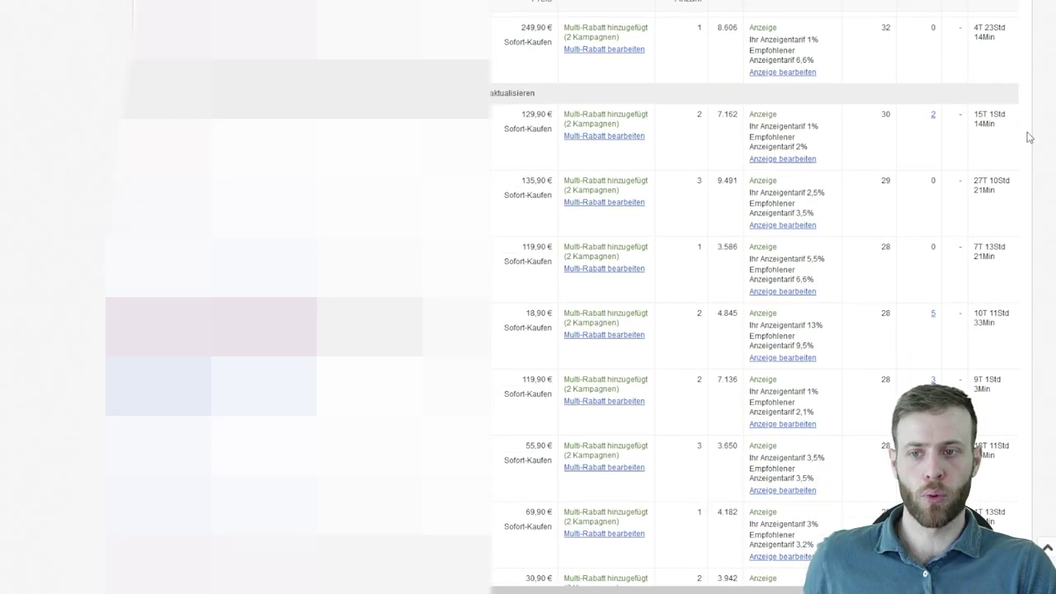
{"action": "scroll", "coordinate": [1029, 137], "scroll_direction": "down", "scroll_amount": 10}
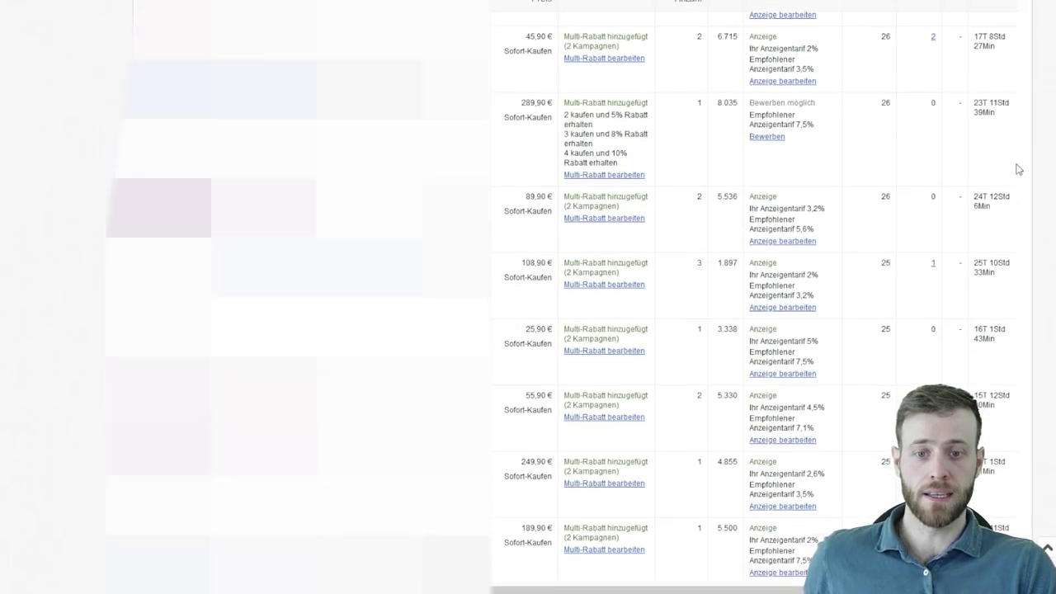
{"action": "scroll", "coordinate": [1030, 24], "scroll_direction": "up", "scroll_amount": 15}
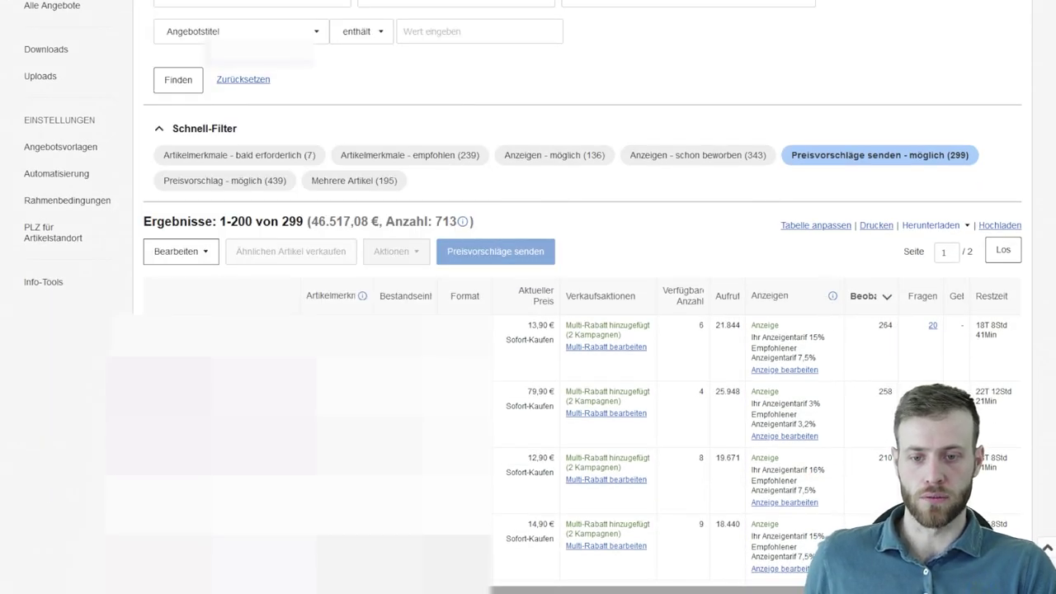
Select the first listing in the results and open its form for sending price offers.
{"action": "scroll", "coordinate": [578, 429], "scroll_direction": "left", "scroll_amount": 5}
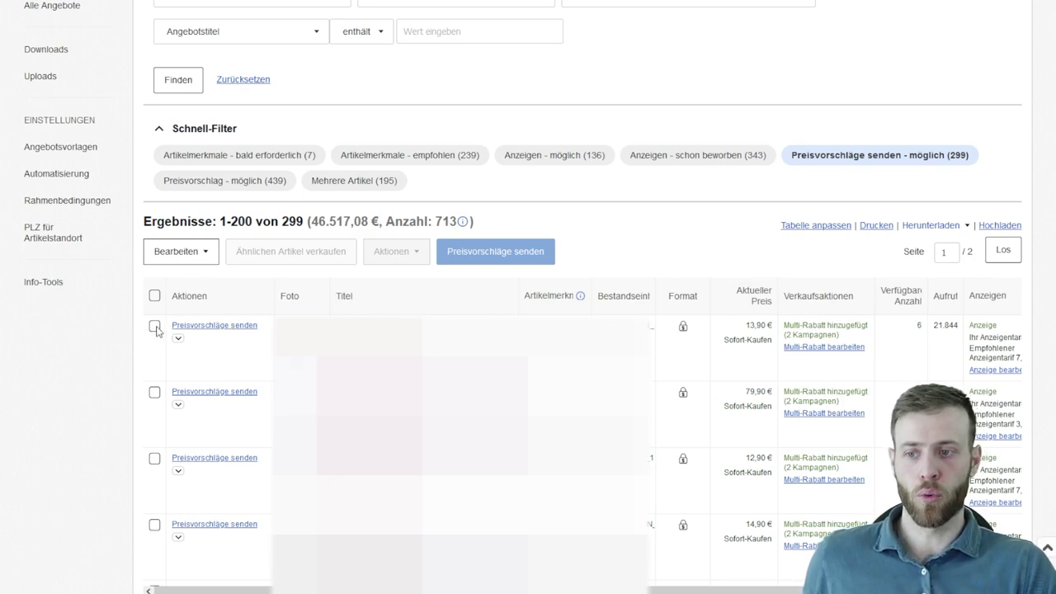
{"action": "left_click", "coordinate": [155, 328]}
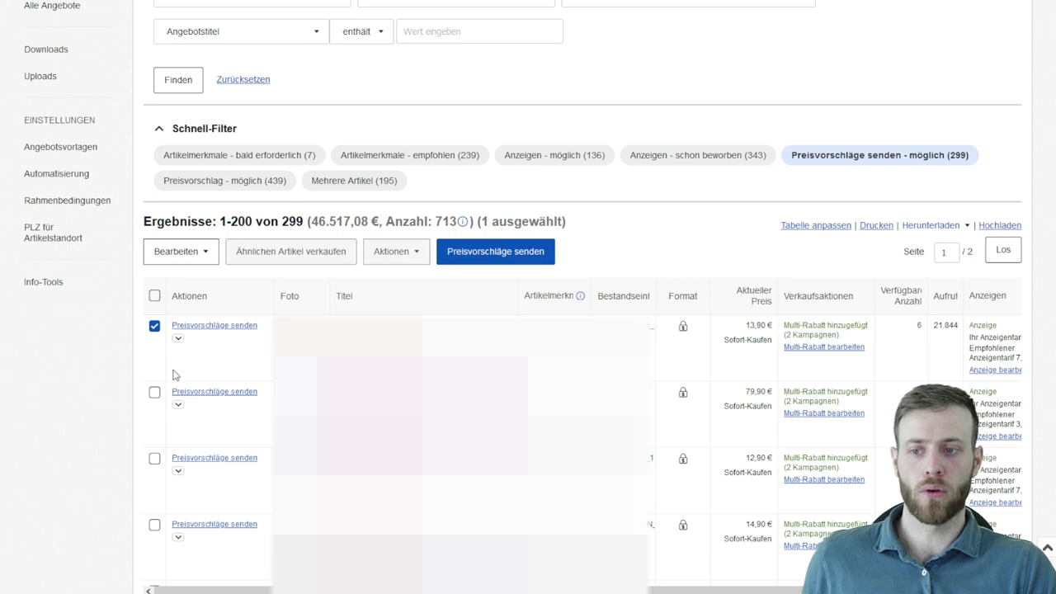
{"action": "left_click", "coordinate": [215, 327]}
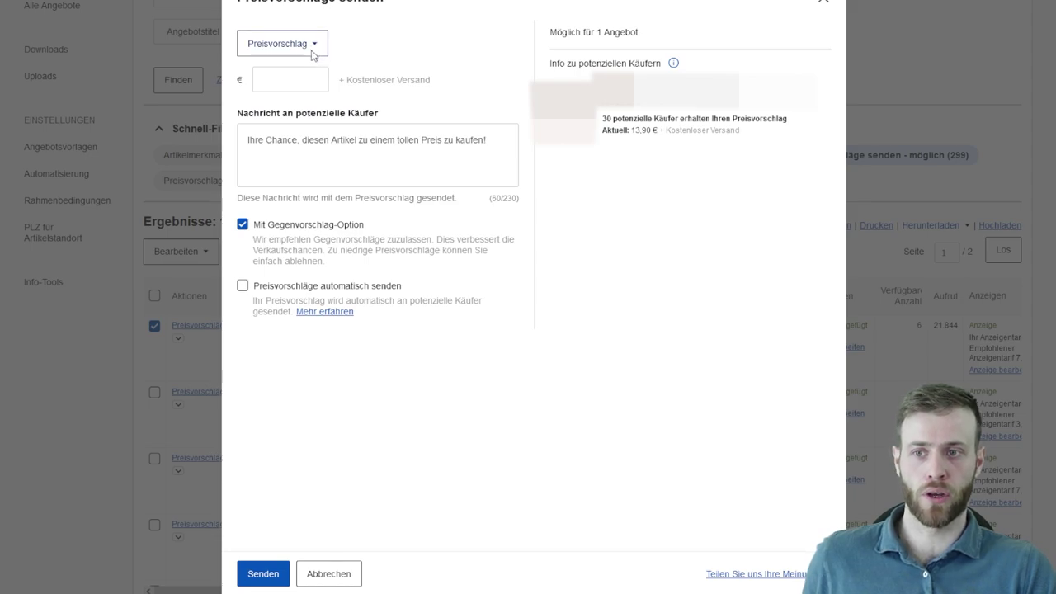
Try the Rabatt/Prozent offer type and check the minimum percentage discount it requires.
{"action": "left_click", "coordinate": [305, 82]}
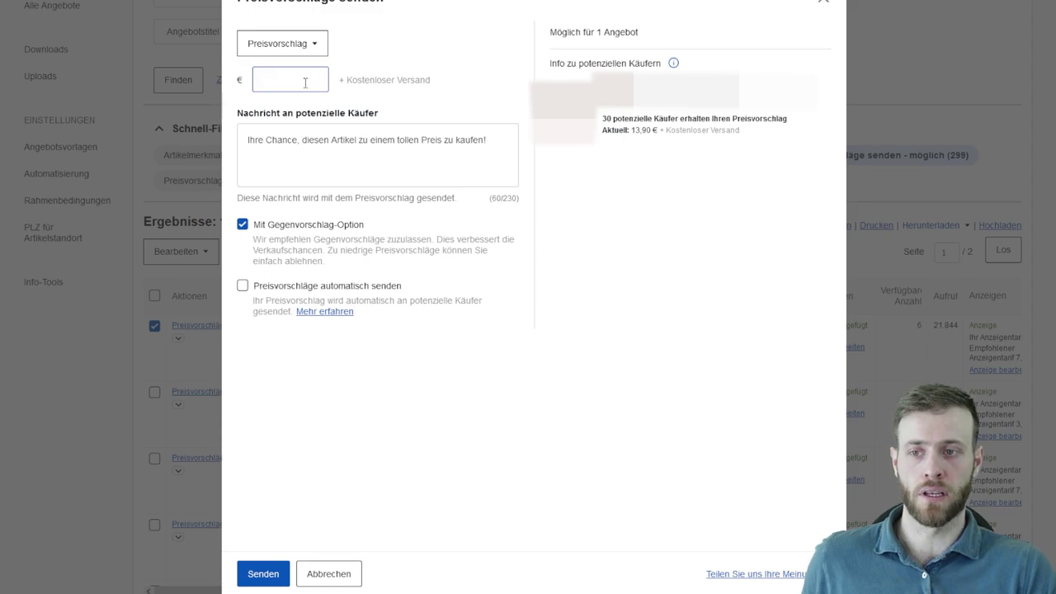
{"action": "left_click", "coordinate": [306, 48]}
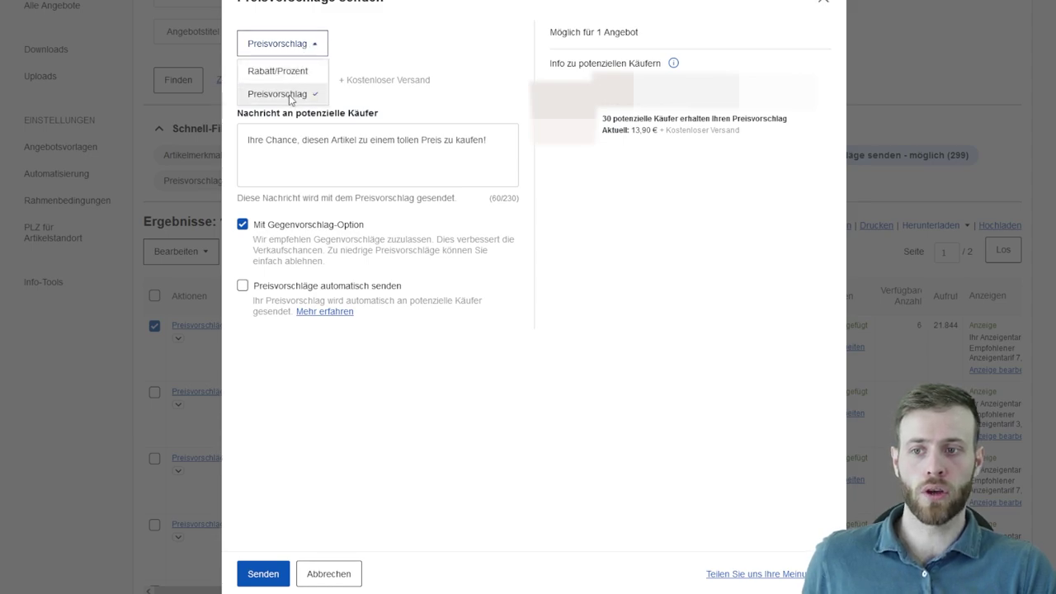
{"action": "left_click", "coordinate": [292, 74]}
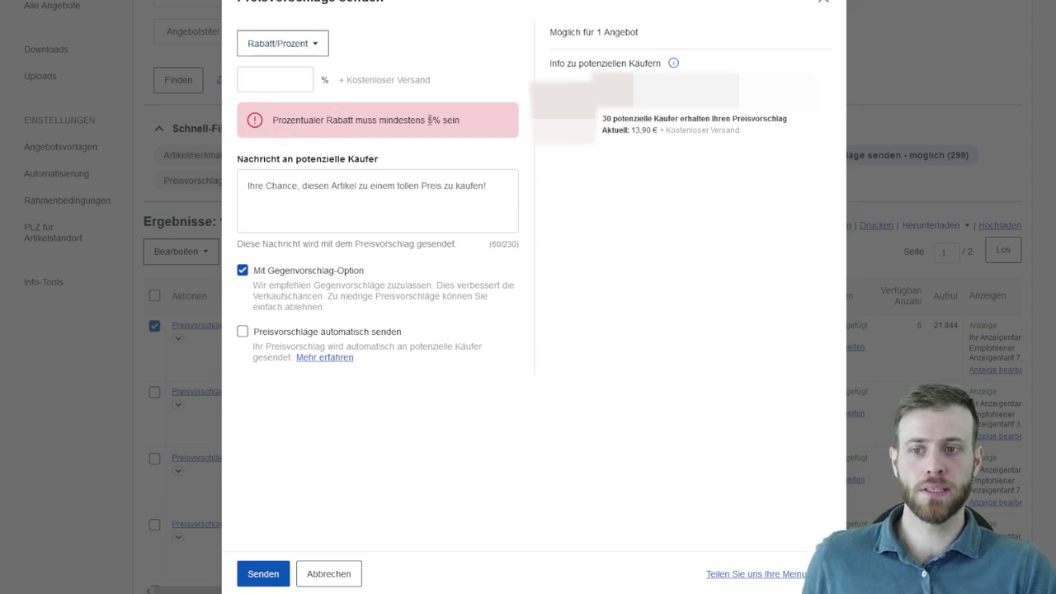
{"action": "left_click_drag", "start_coordinate": [427, 119], "coordinate": [461, 122]}
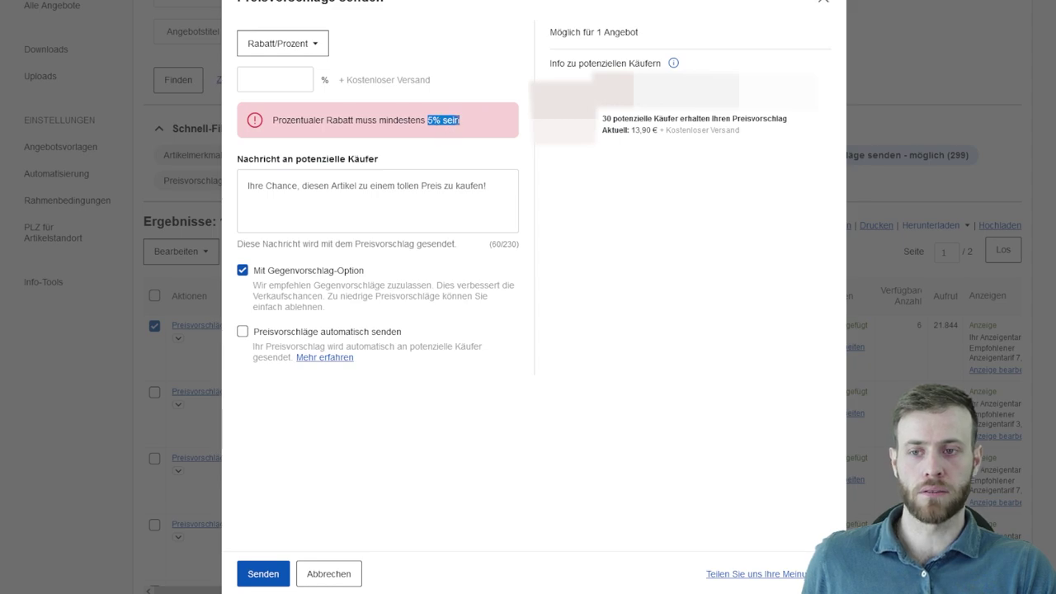
{"action": "left_click_drag", "start_coordinate": [465, 119], "coordinate": [427, 119]}
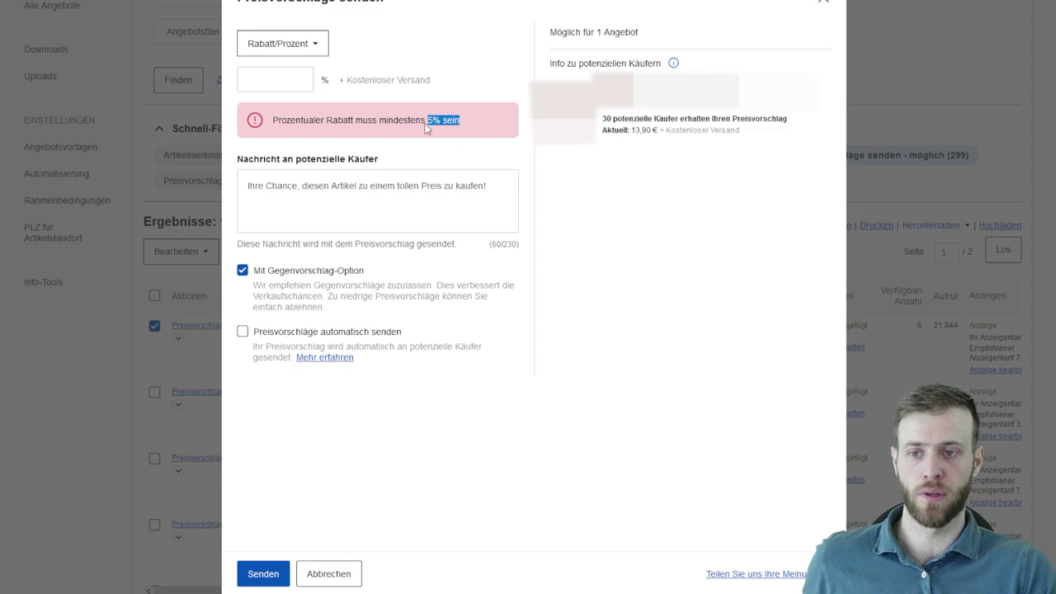
Set the offer type to Preisvorschlag and enter an offer price of 9,90 €.
{"action": "left_click", "coordinate": [284, 50]}
{"action": "left_click", "coordinate": [284, 93]}
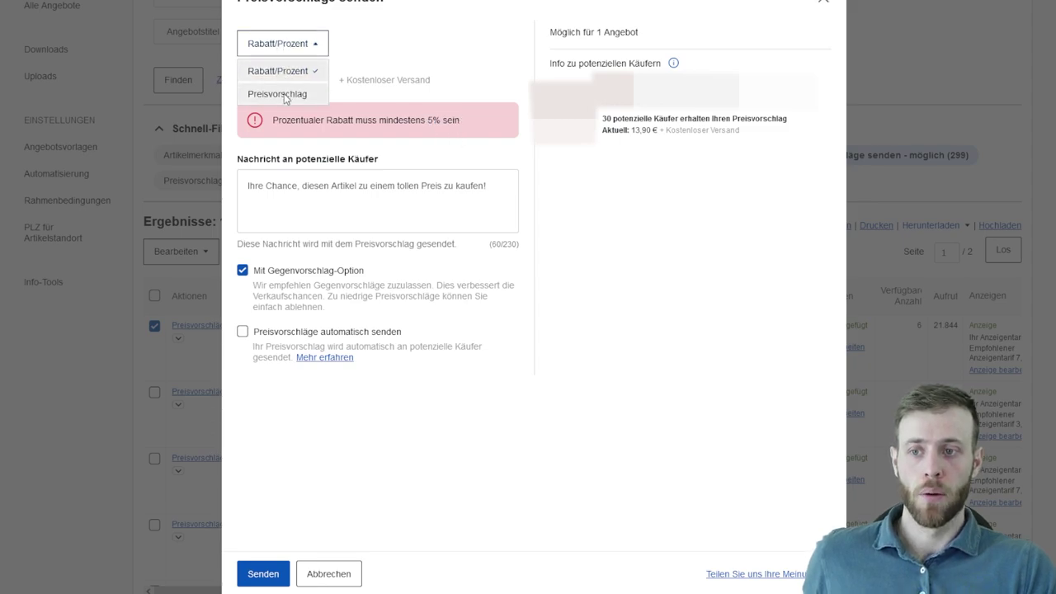
{"action": "left_click", "coordinate": [298, 80]}
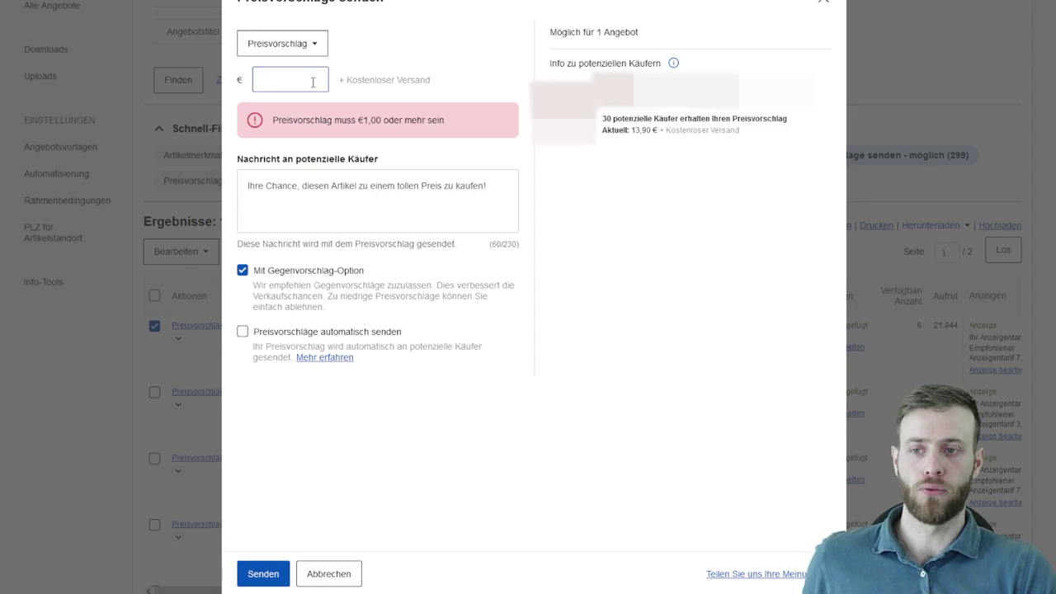
{"action": "type", "text": "9,90"}
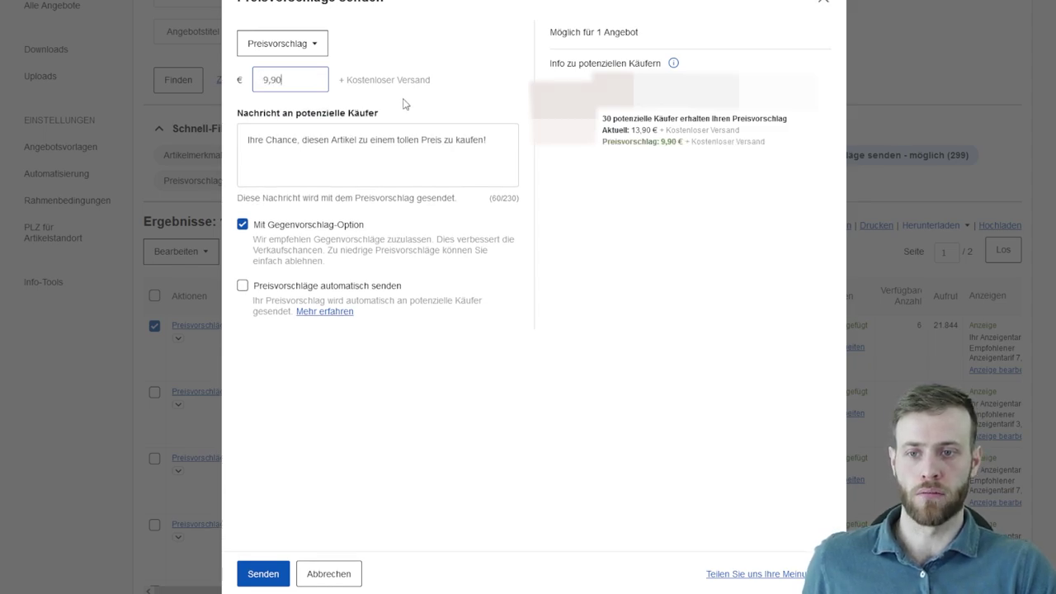
{"action": "left_click", "coordinate": [429, 103]}
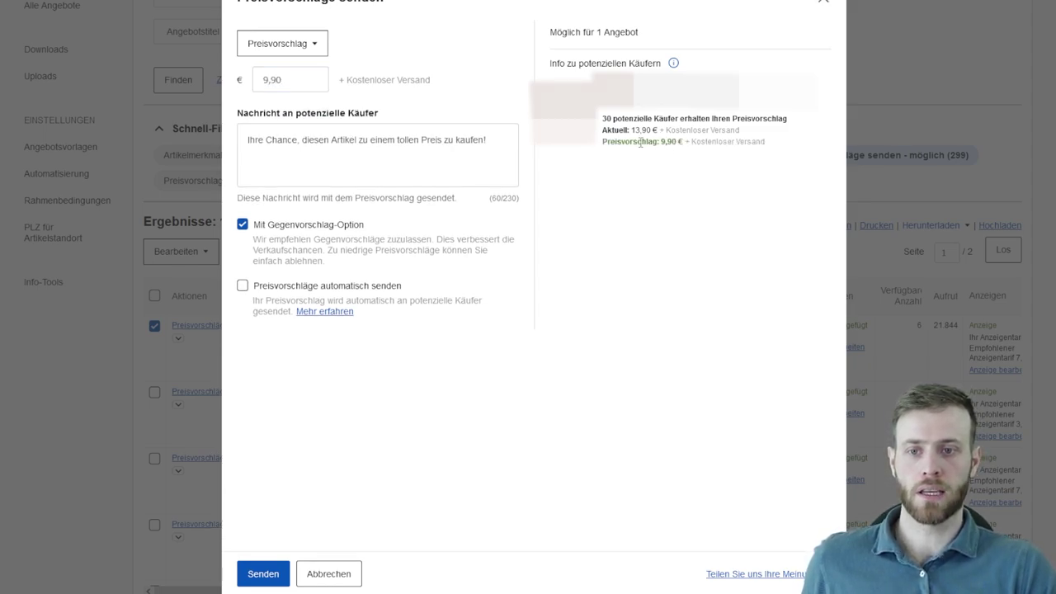
Review the price and recipients in the potential-buyer preview and enable "Preisvorschläge automatisch senden".
{"action": "left_click_drag", "start_coordinate": [611, 142], "coordinate": [684, 147]}
{"action": "left_click", "coordinate": [684, 147]}
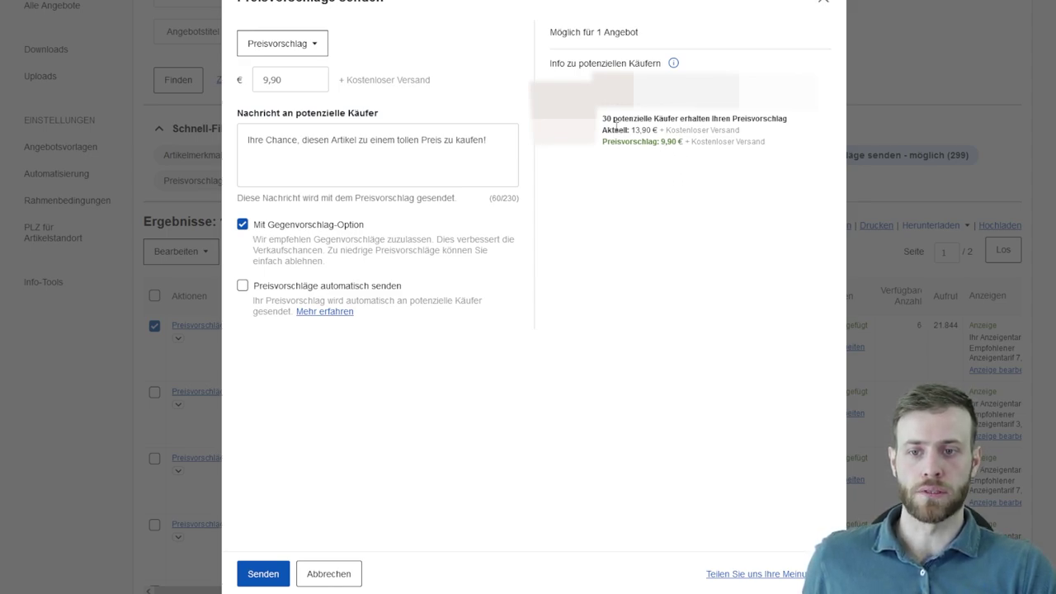
{"action": "left_click_drag", "start_coordinate": [603, 118], "coordinate": [791, 122]}
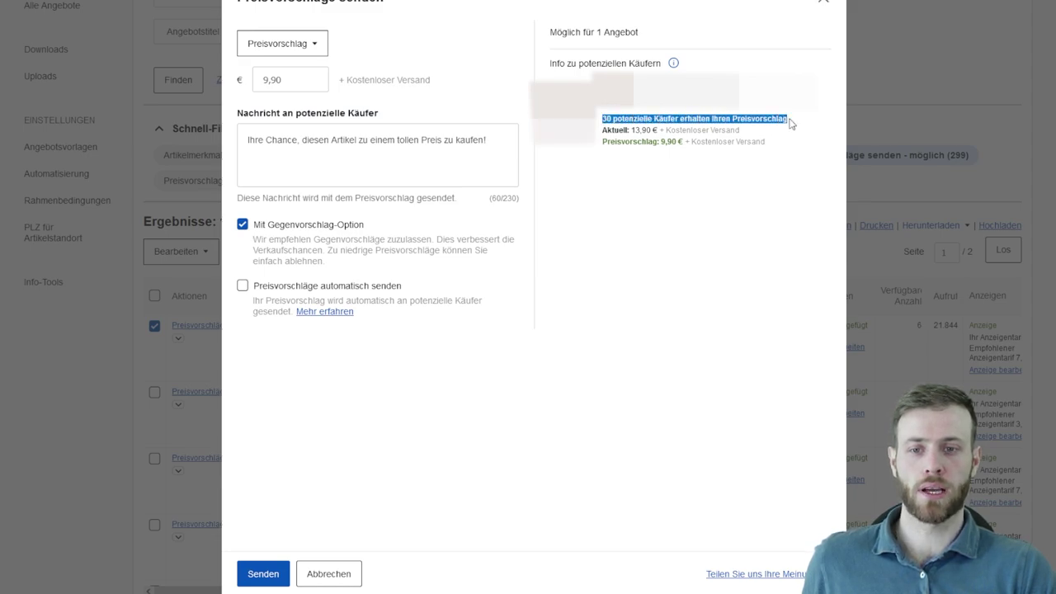
{"action": "left_click", "coordinate": [670, 131]}
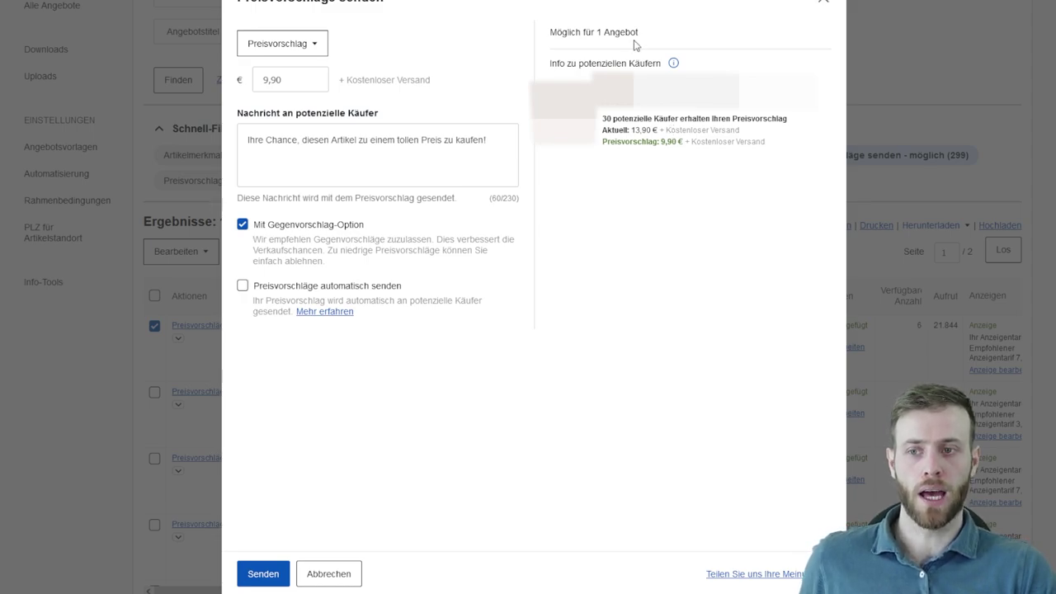
{"action": "left_click", "coordinate": [243, 286]}
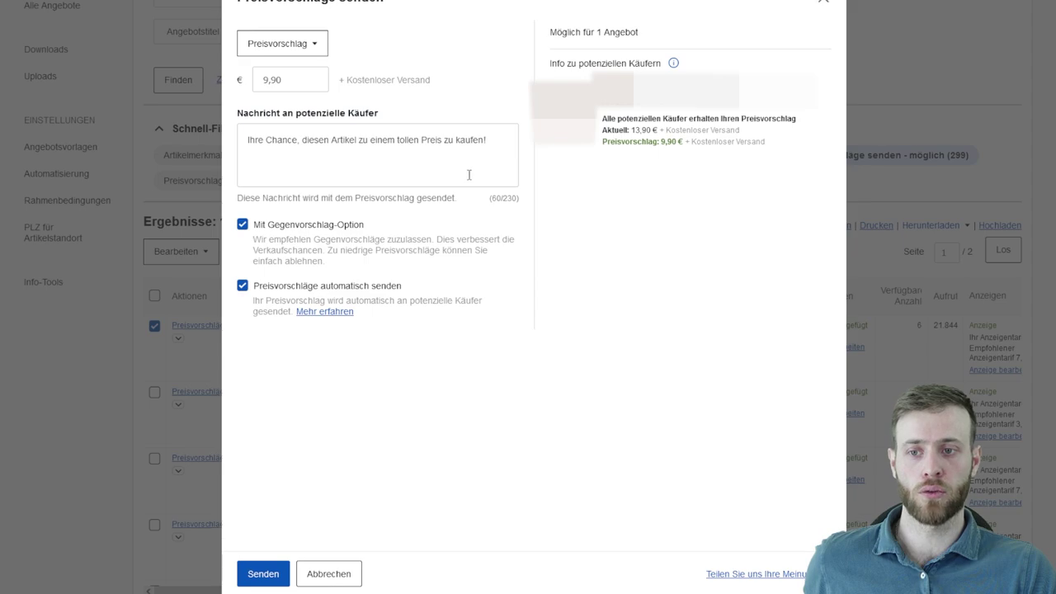
{"action": "left_click", "coordinate": [495, 159]}
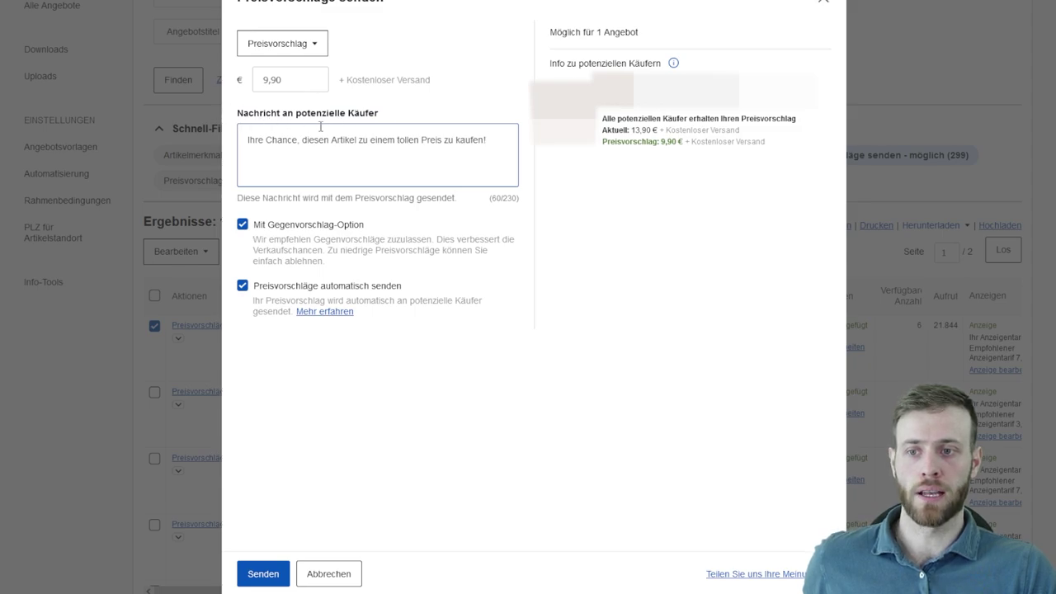
{"action": "left_click", "coordinate": [300, 160]}
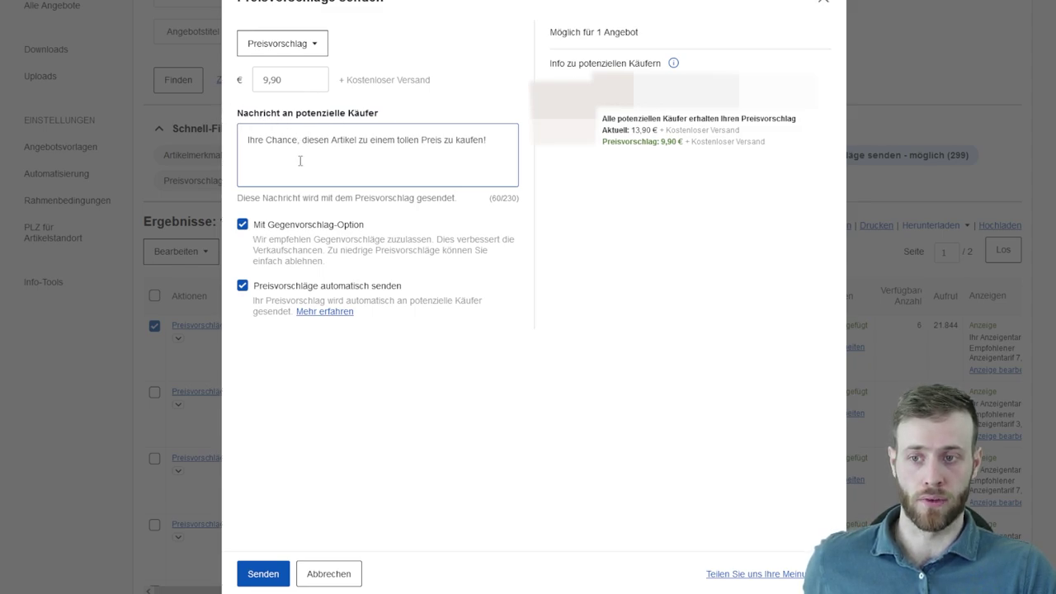
{"action": "left_click", "coordinate": [506, 146]}
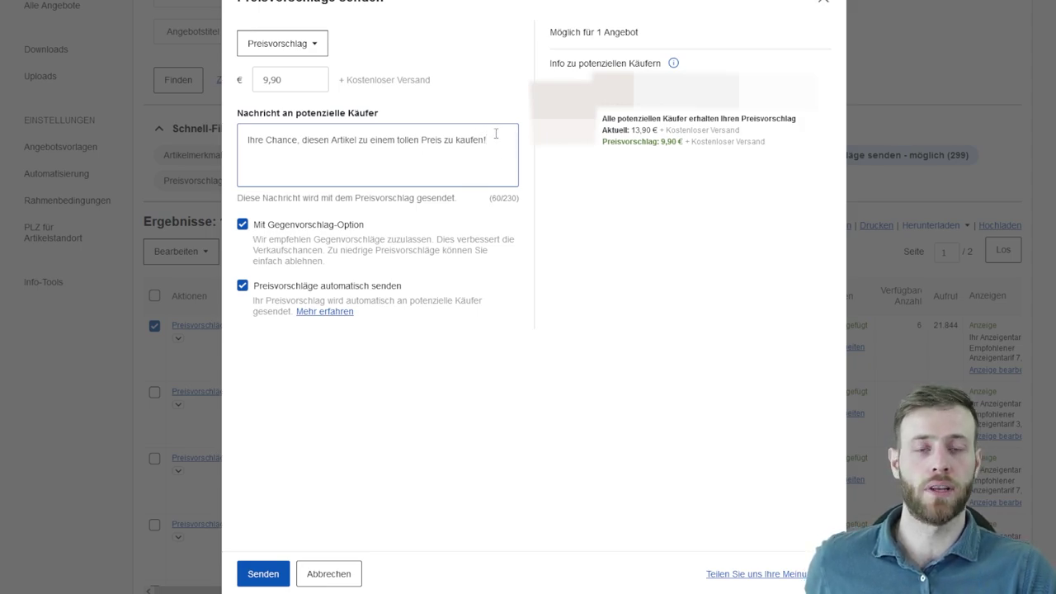
Disable "Mit Gegenvorschlag-Option" so that buyers cannot make counteroffers on this price offer.
{"action": "left_click", "coordinate": [244, 229]}
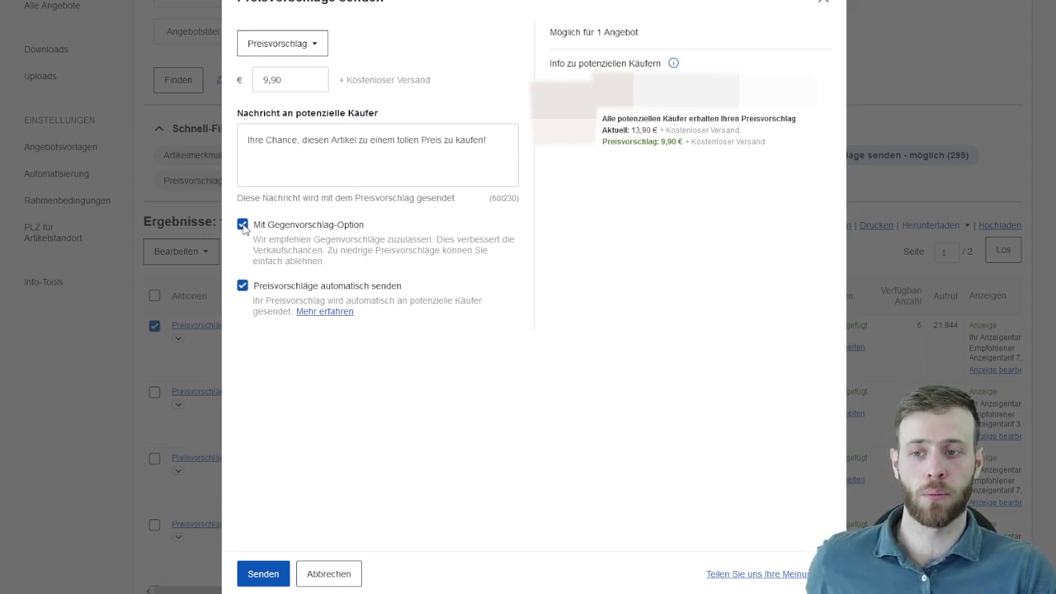
{"action": "left_click", "coordinate": [244, 229]}
{"action": "left_click", "coordinate": [243, 228]}
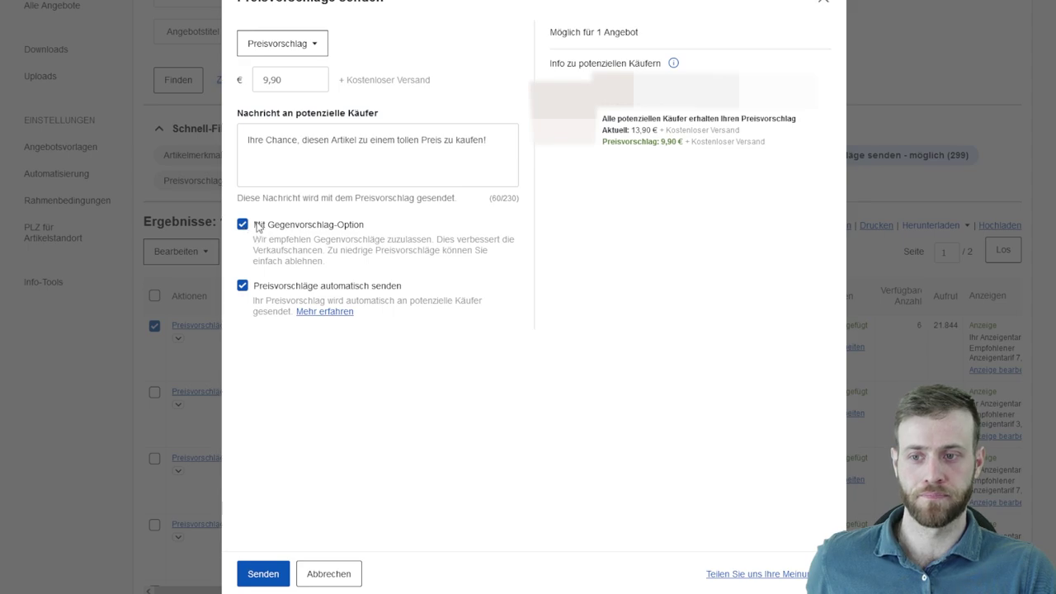
{"action": "left_click", "coordinate": [243, 225]}
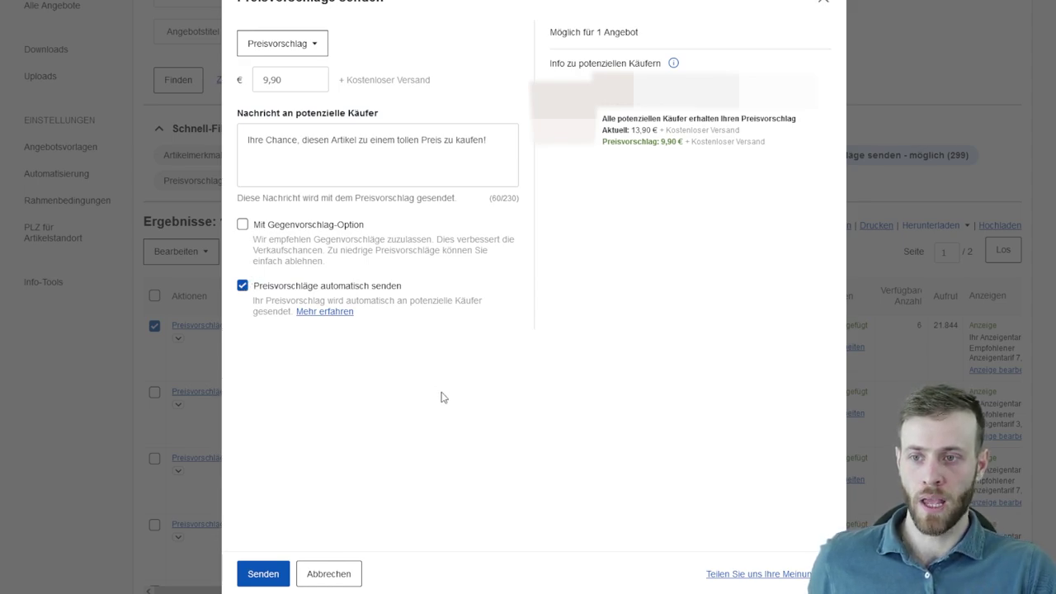
Open the help article on automatically sent Preisvorschläge and expand the answer on how many potential buyers receive them.
{"action": "left_click", "coordinate": [344, 315]}
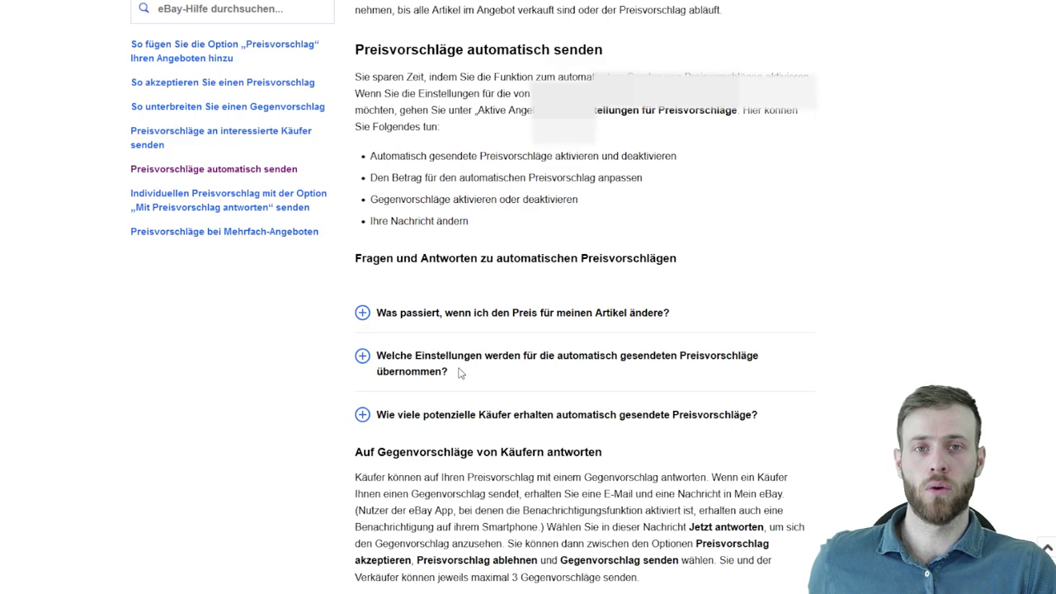
{"action": "scroll", "coordinate": [460, 373], "scroll_direction": "down", "scroll_amount": 1}
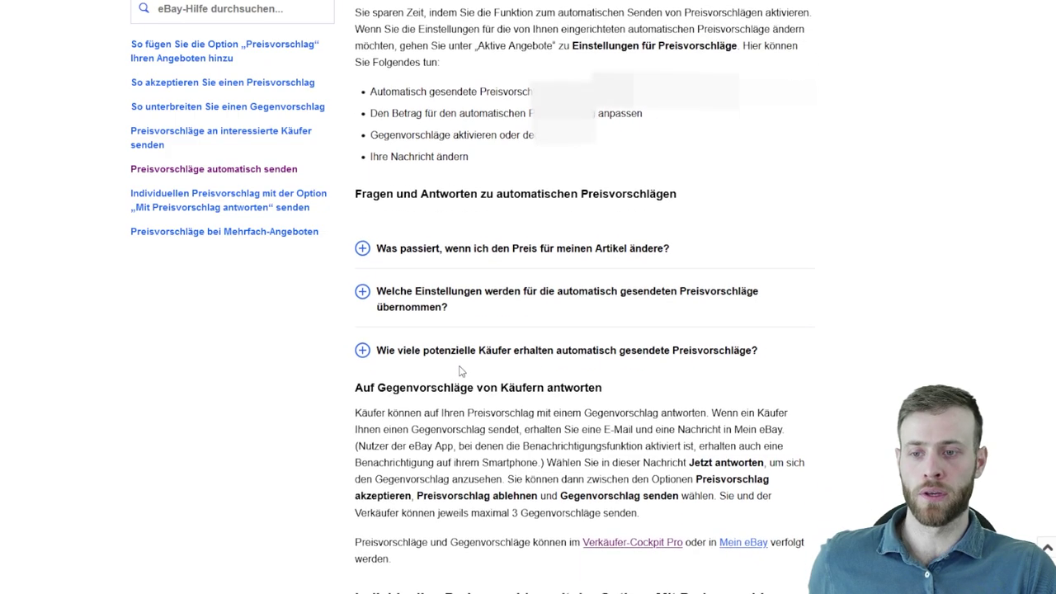
{"action": "scroll", "coordinate": [460, 373], "scroll_direction": "down", "scroll_amount": 5}
{"action": "scroll", "coordinate": [460, 373], "scroll_direction": "up", "scroll_amount": 2}
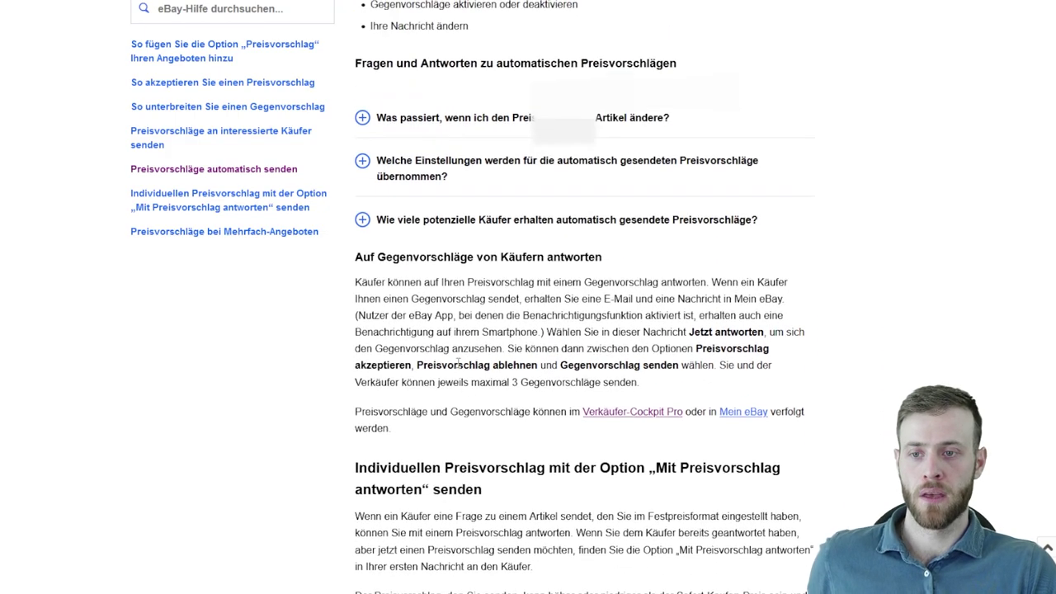
{"action": "left_click", "coordinate": [366, 224]}
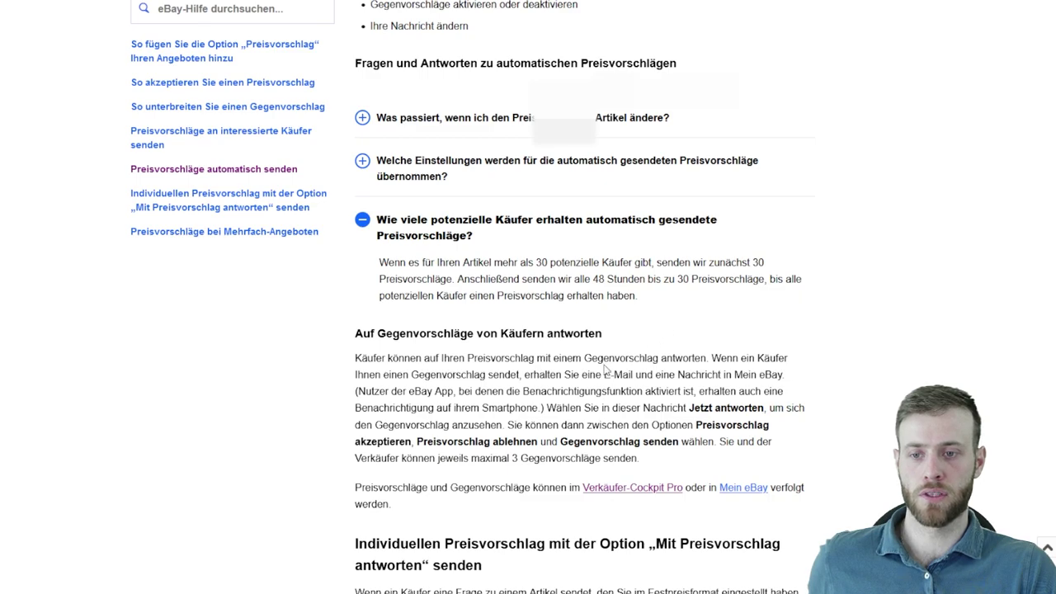
Review the minimum Rabattprozentsatz for each item price range in the help section "Preisvorschläge gebündelt senden".
{"action": "scroll", "coordinate": [604, 370], "scroll_direction": "down", "scroll_amount": 2}
{"action": "scroll", "coordinate": [605, 372], "scroll_direction": "up", "scroll_amount": 8}
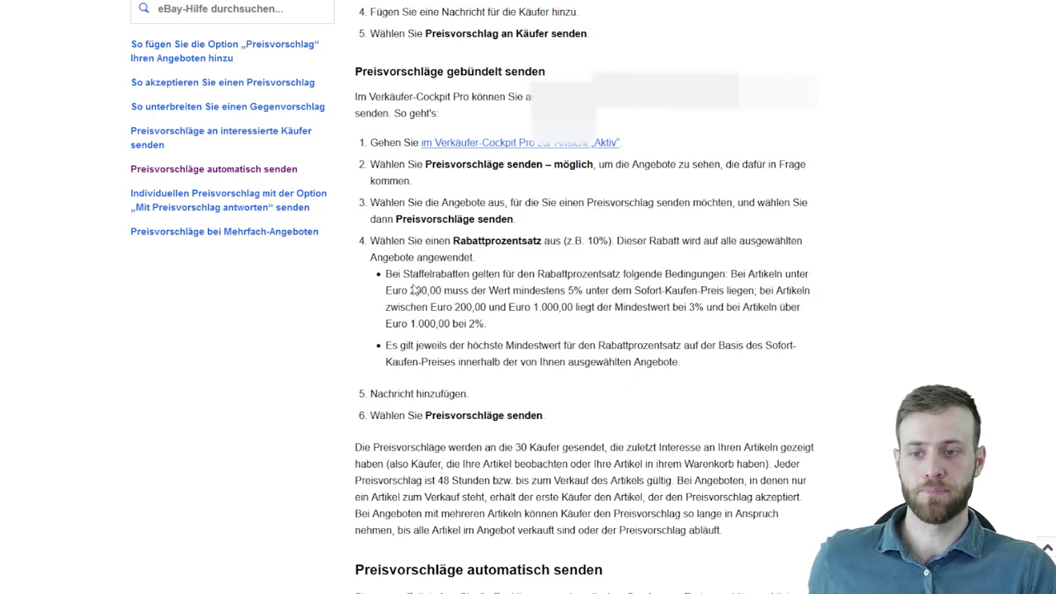
{"action": "left_click_drag", "start_coordinate": [408, 290], "coordinate": [443, 290]}
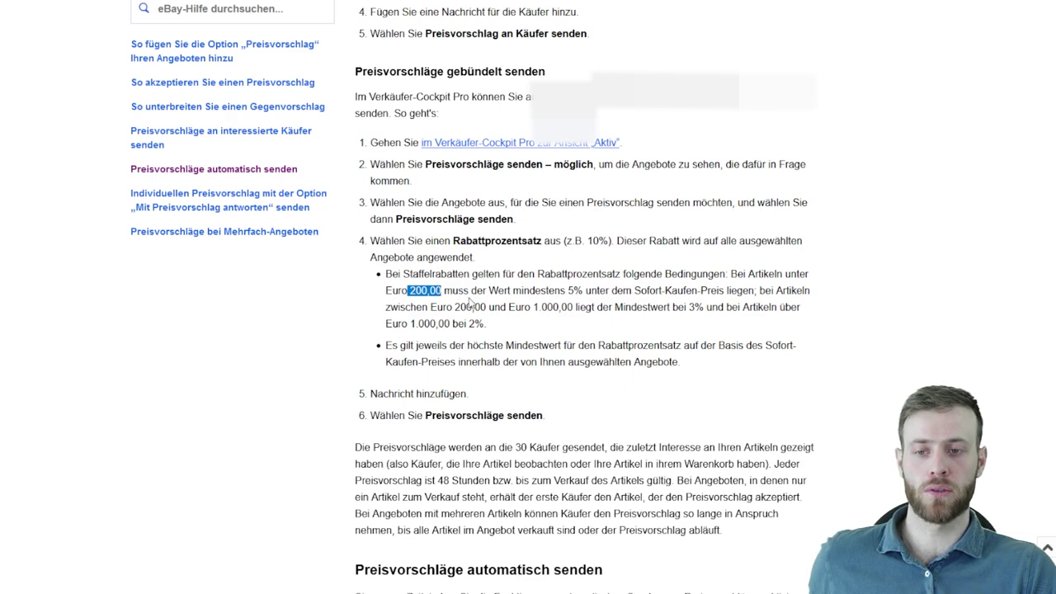
{"action": "left_click_drag", "start_coordinate": [687, 307], "coordinate": [705, 309]}
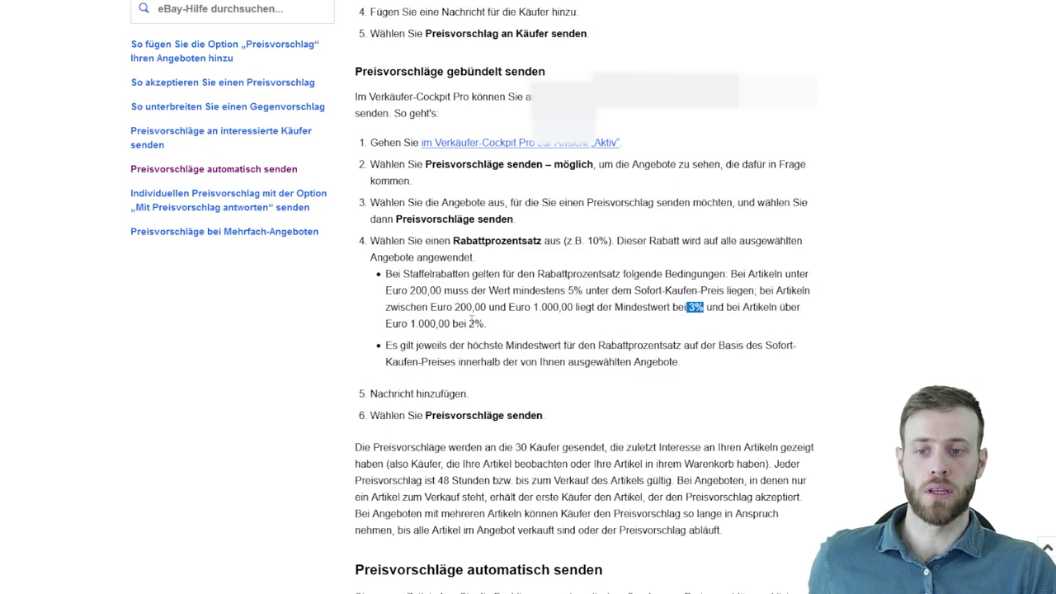
{"action": "left_click", "coordinate": [472, 322]}
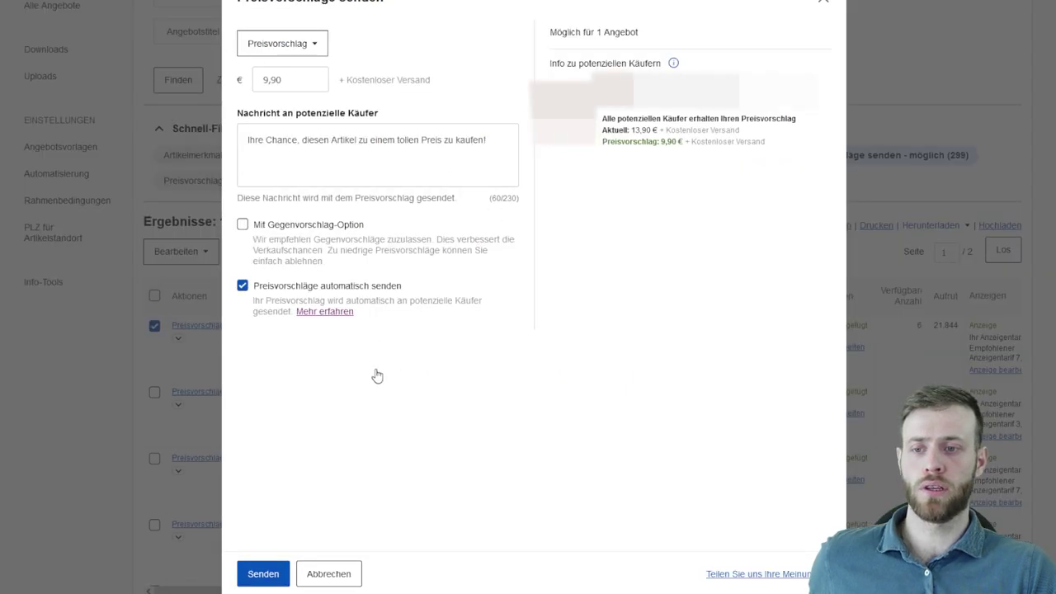
Send the automatic 9,90 € price offer to the listing's potential buyers.
{"action": "left_click", "coordinate": [248, 582]}
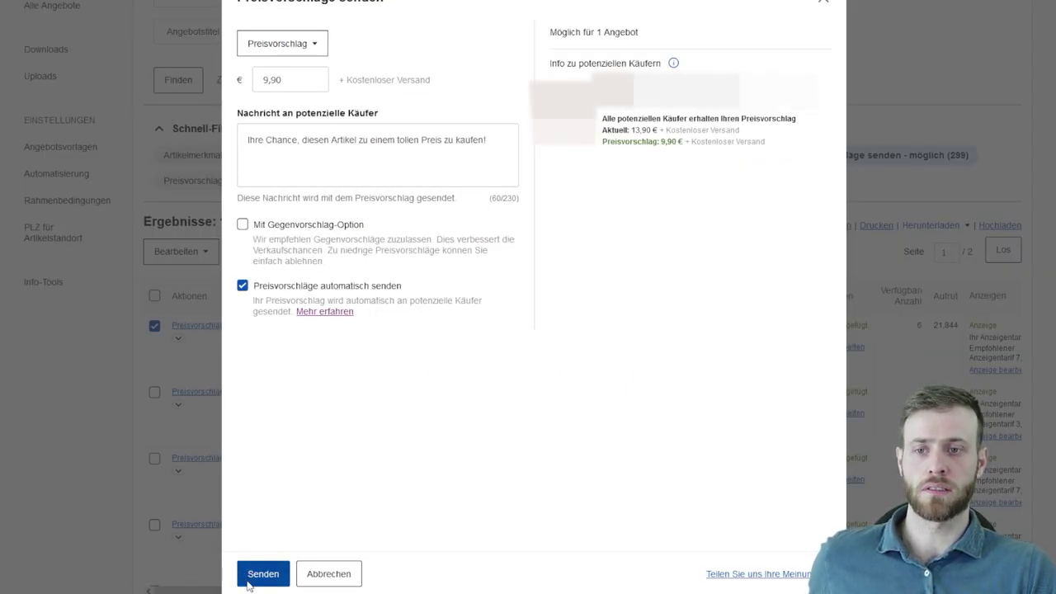